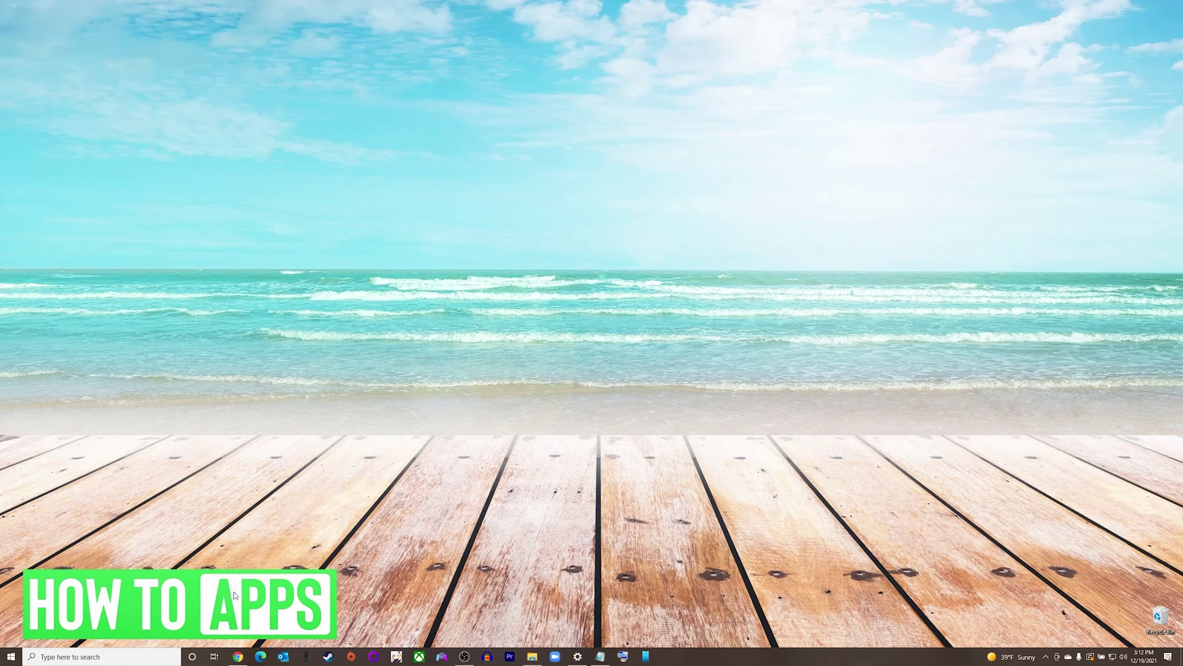
- Start downloading the BlueStacks installer from bluestacks.com in Chrome
left_click(238, 656)
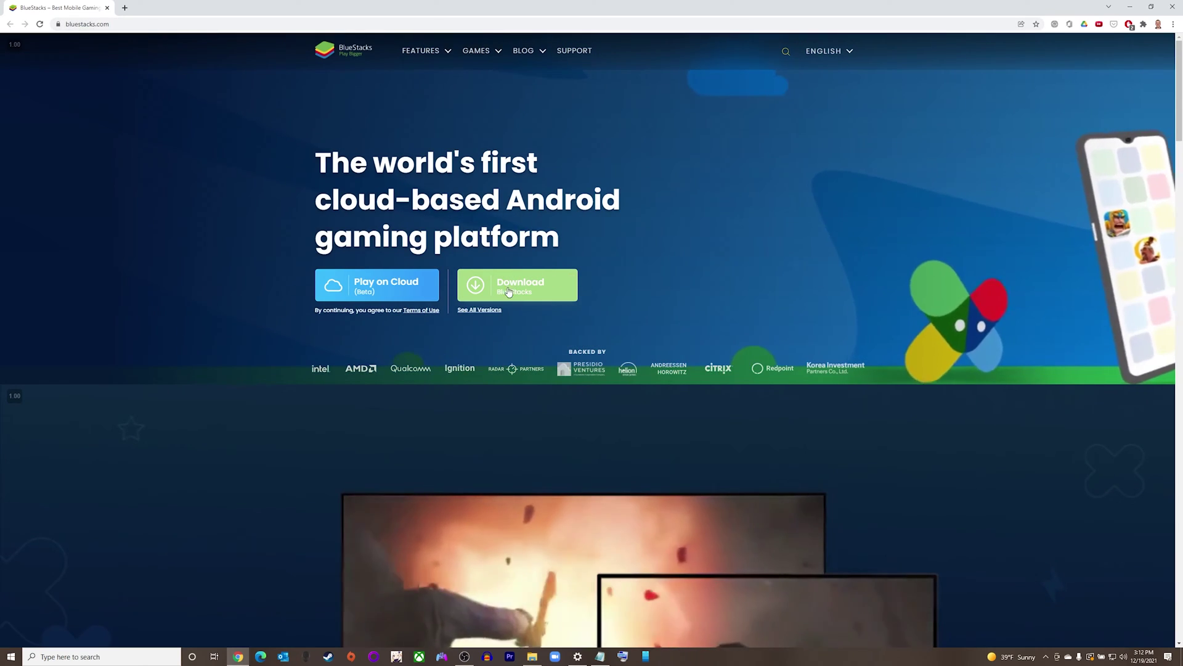
left_click(560, 286)
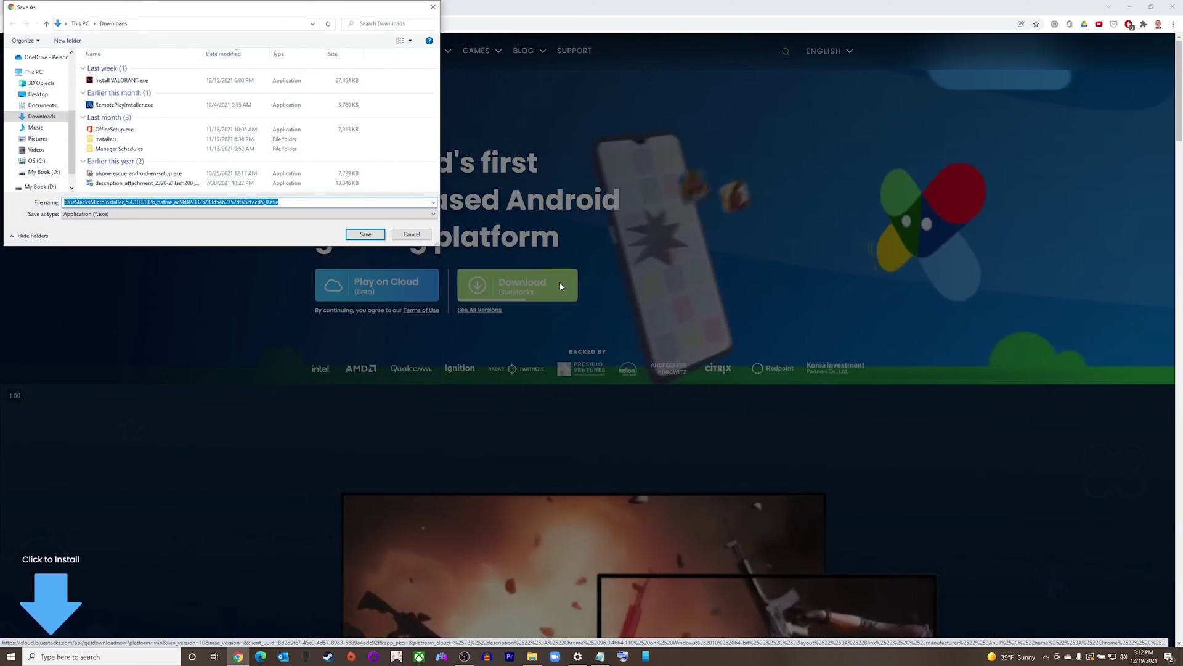
- Save the installer to Downloads, review installation settings with the default data path, and install BlueStacks
left_click(366, 236)
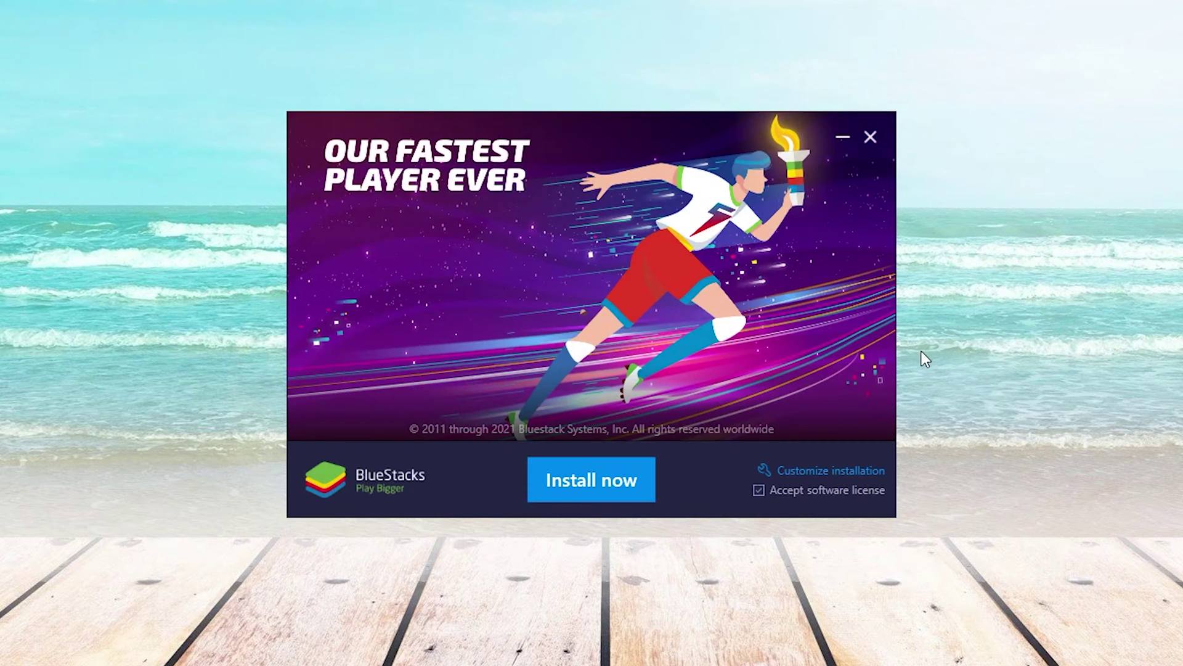
left_click(821, 472)
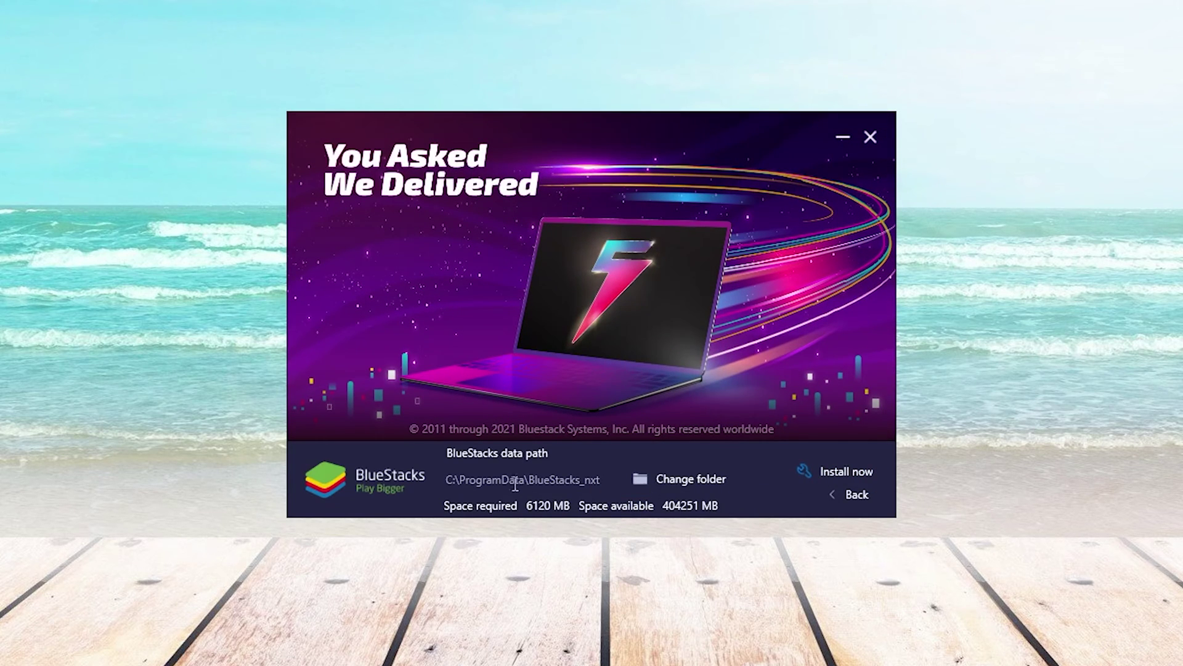
left_click(838, 471)
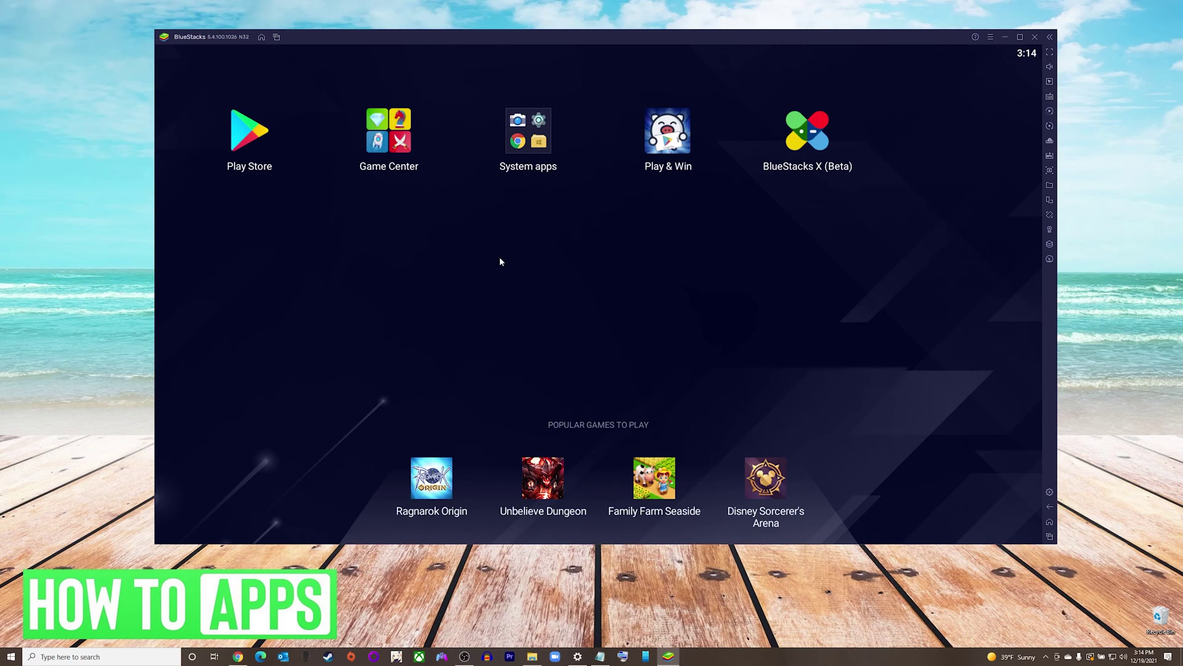
- From the Play Store's Apps listing, bring up TikTok's app details page
left_click(257, 168)
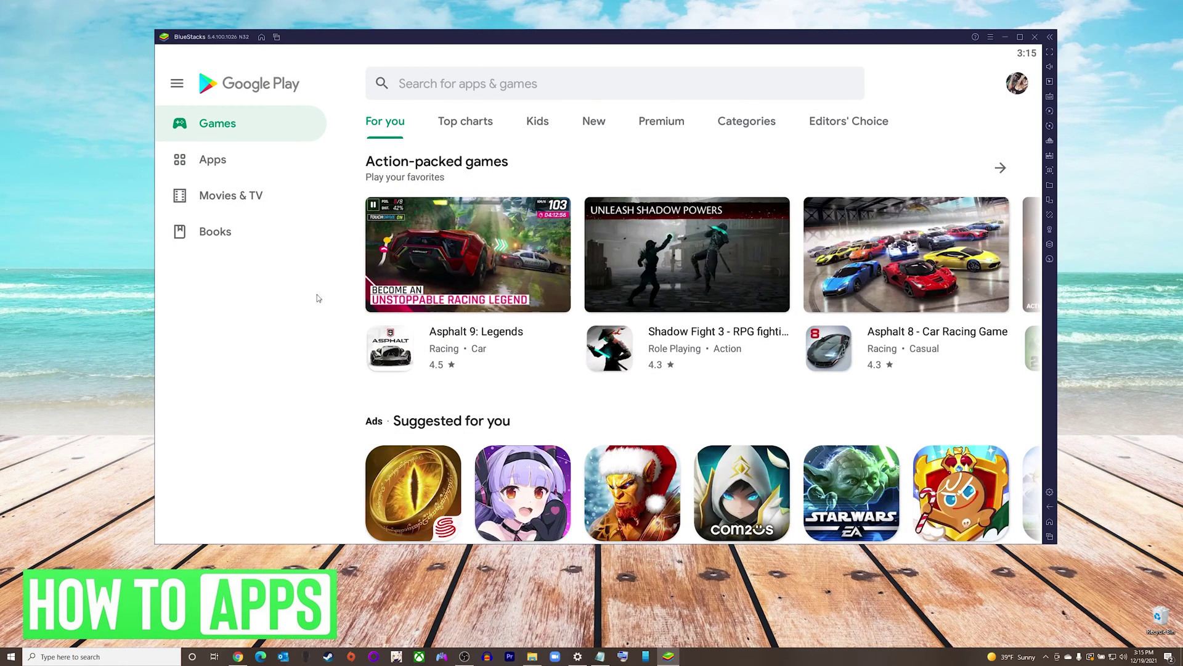
scroll(494, 367, "down", 3)
scroll(417, 361, "down", 3)
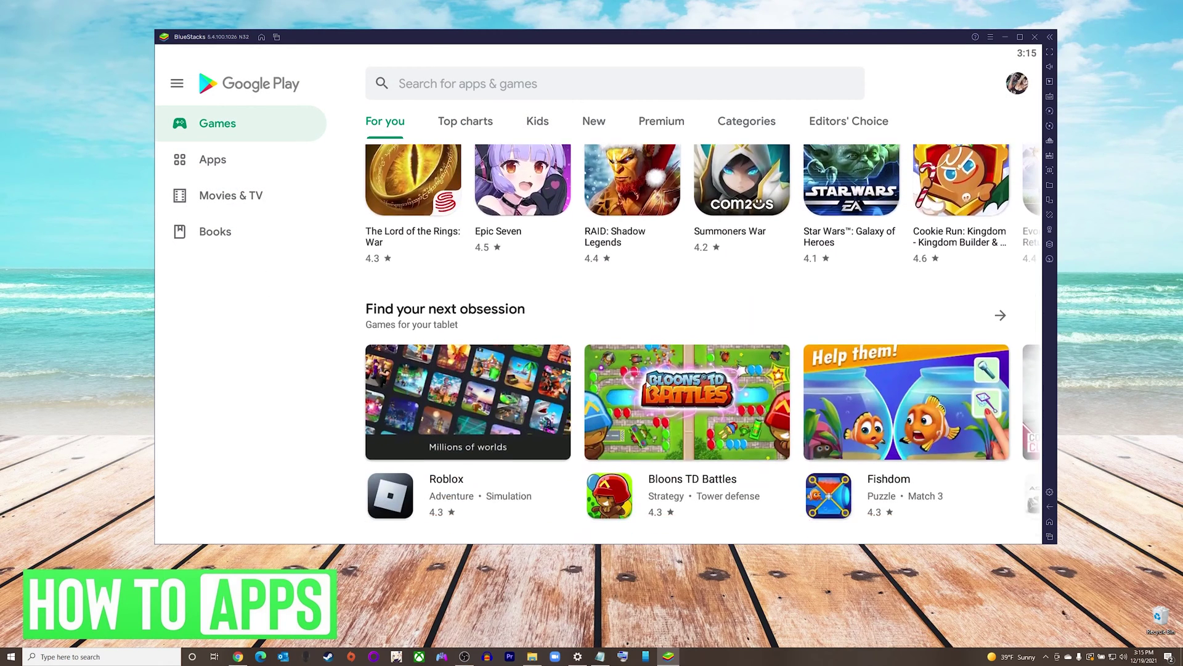
scroll(635, 399, "up", 3)
scroll(634, 399, "up", 3)
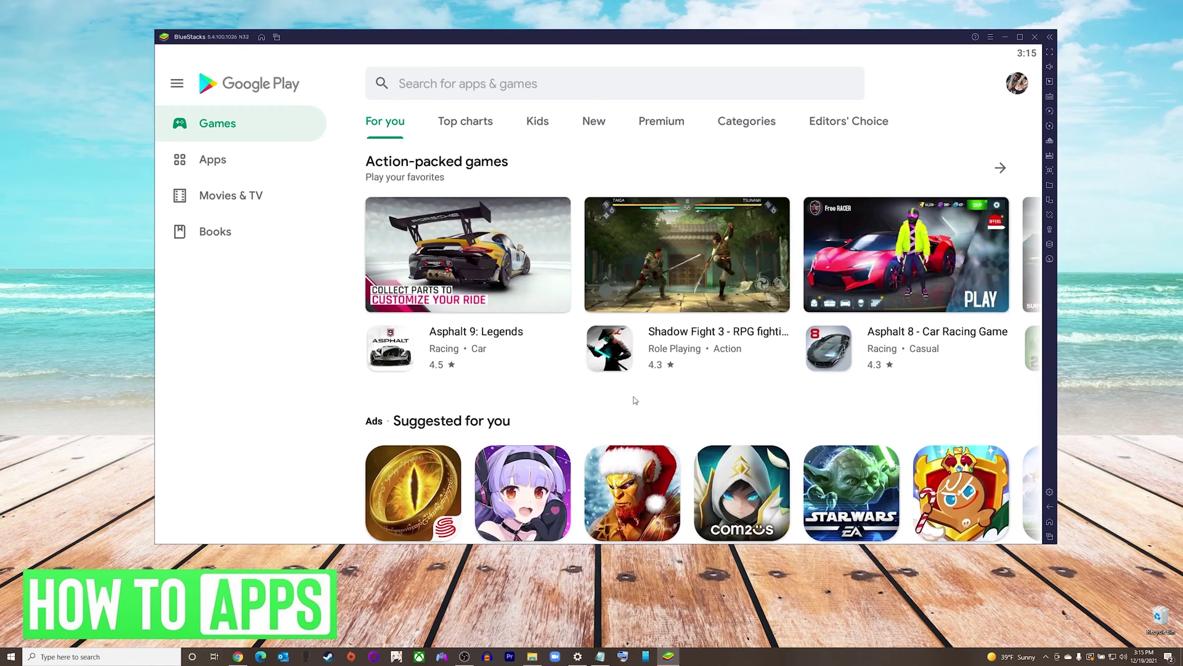
left_click(207, 163)
left_click(407, 233)
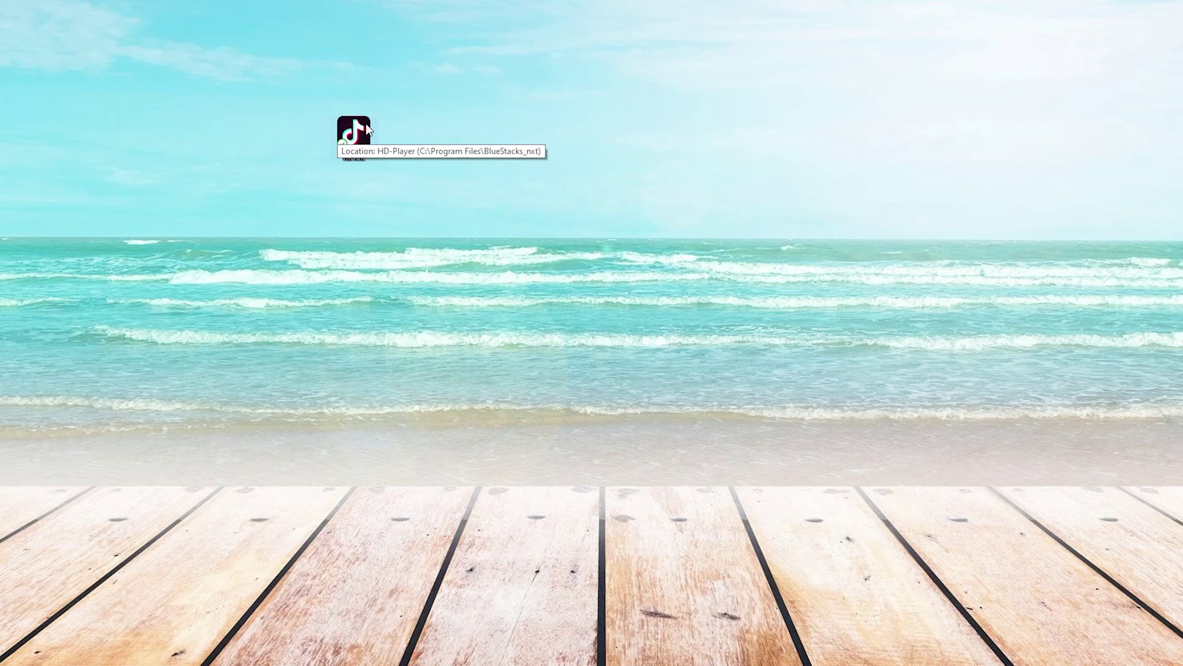
- Launch TikTok from its new Windows desktop shortcut
double_click(360, 136)
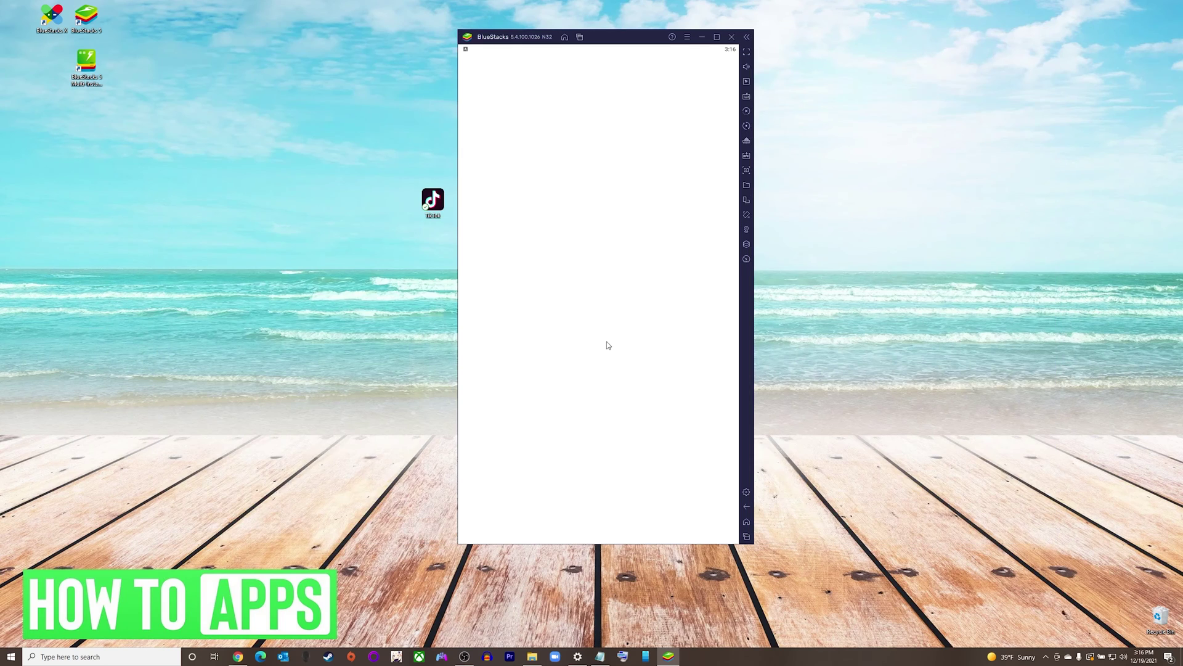